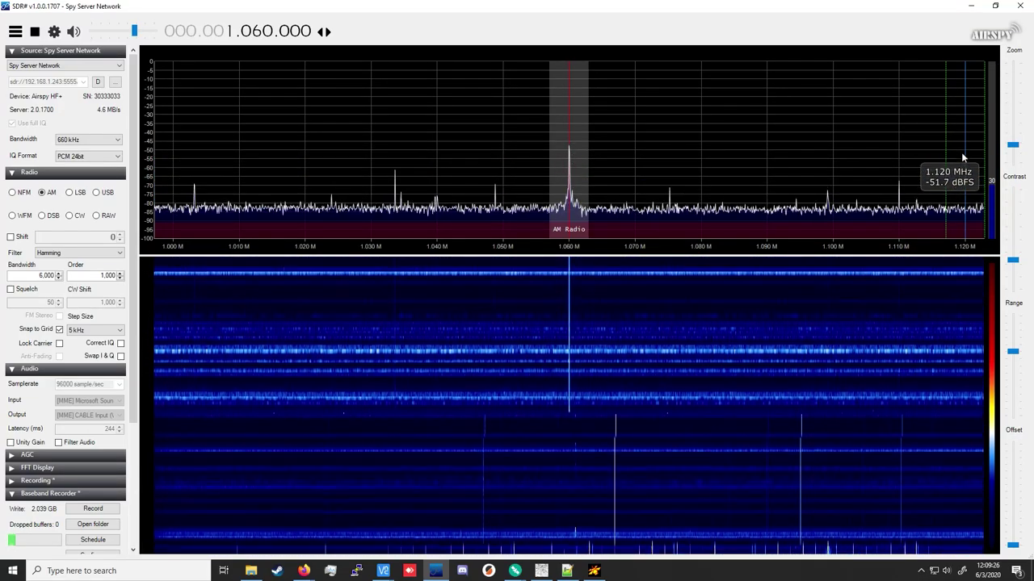
# - In flrig, put the IC-7300 on the 1.8 MHz band with volume 21 and AM mode, then return to SDR#
pyautogui.click(384, 571)
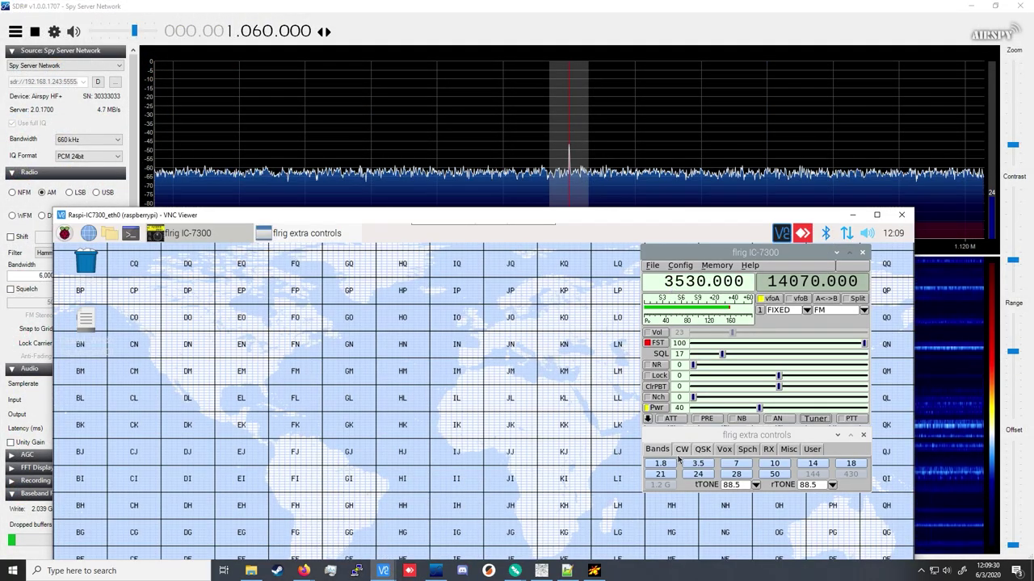
pyautogui.click(663, 465)
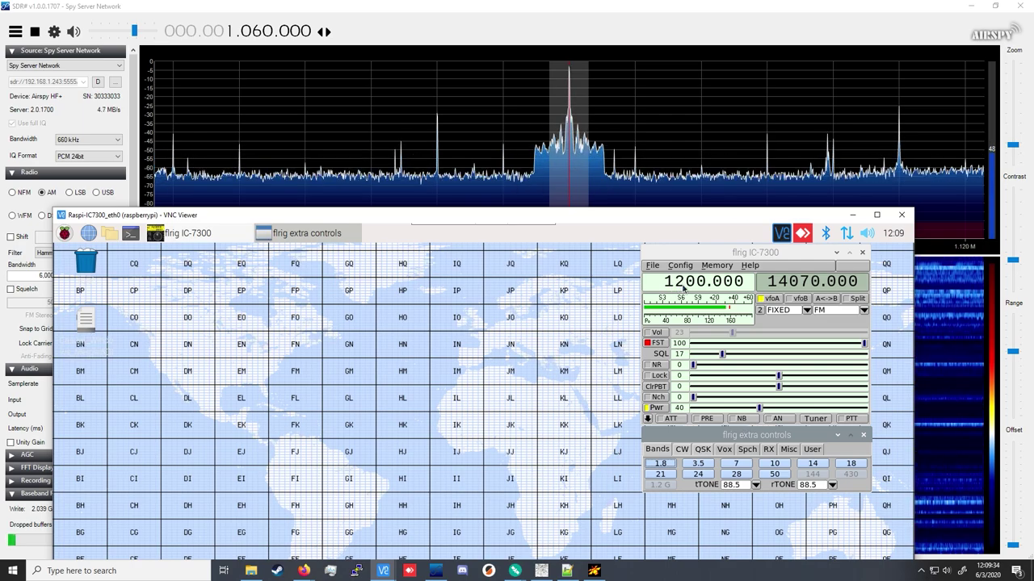
pyautogui.scroll(1, 691, 282)
pyautogui.scroll(3, 690, 283)
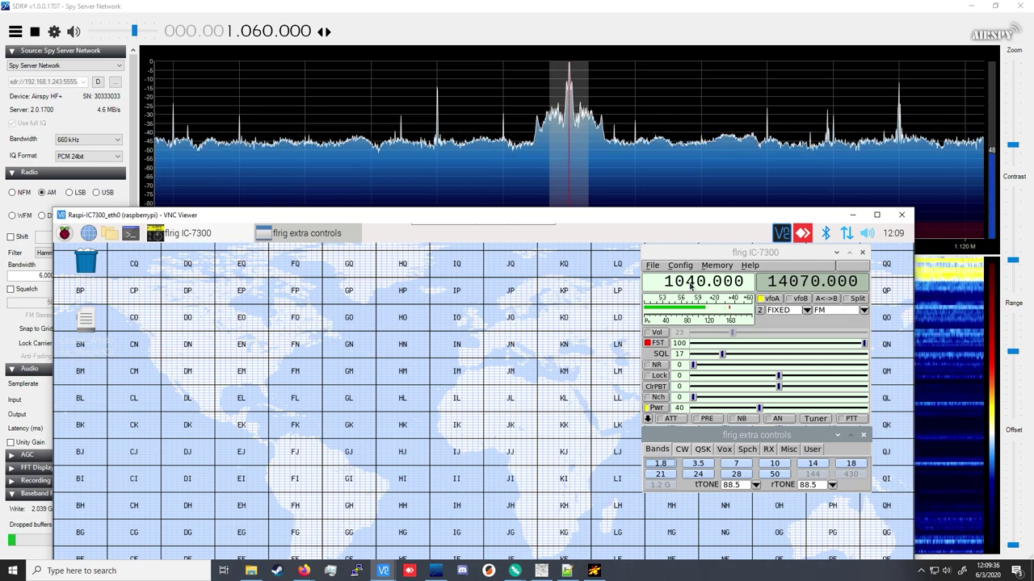
pyautogui.scroll(1, 690, 283)
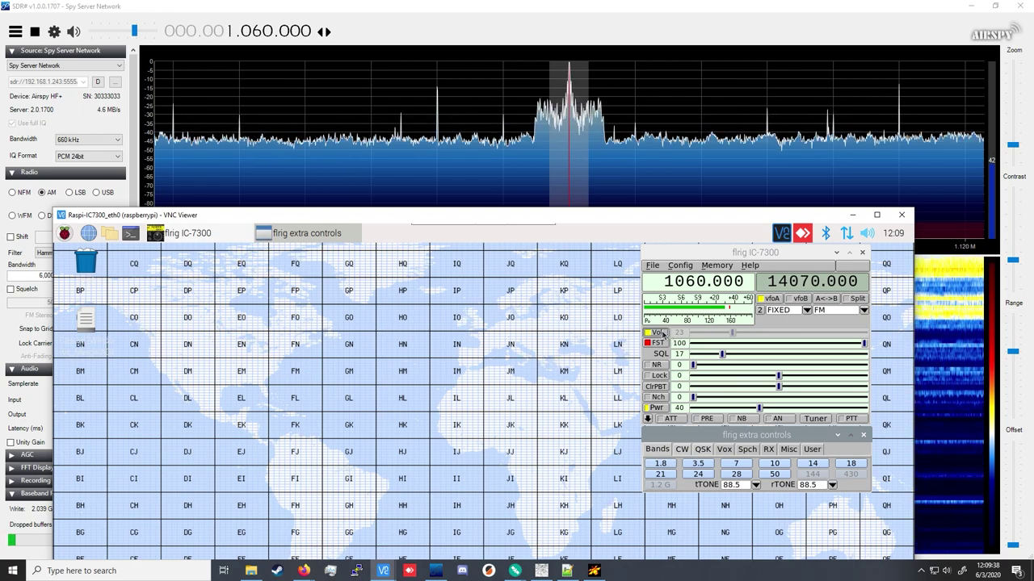
pyautogui.click(735, 335)
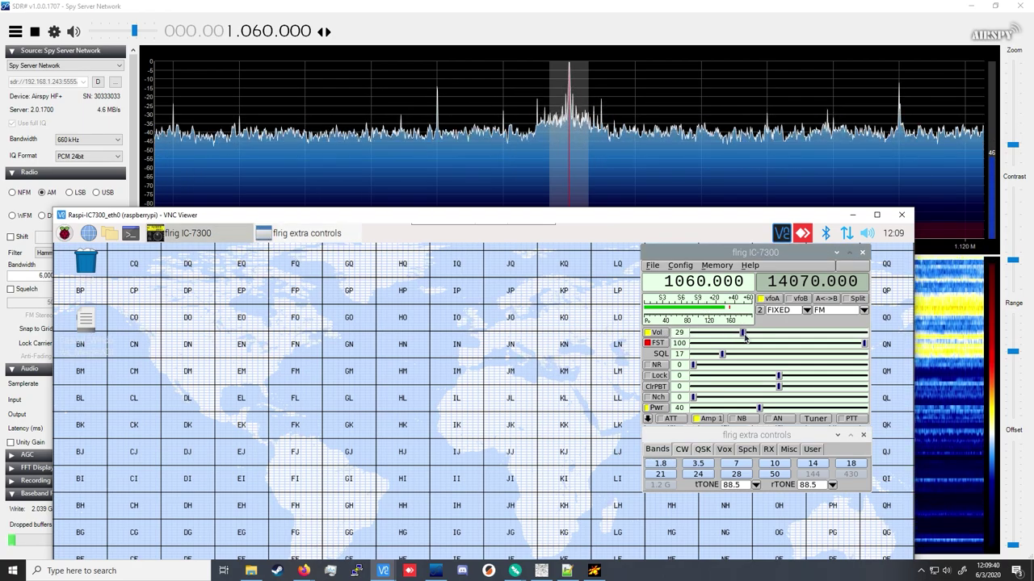
pyautogui.click(863, 311)
pyautogui.click(840, 338)
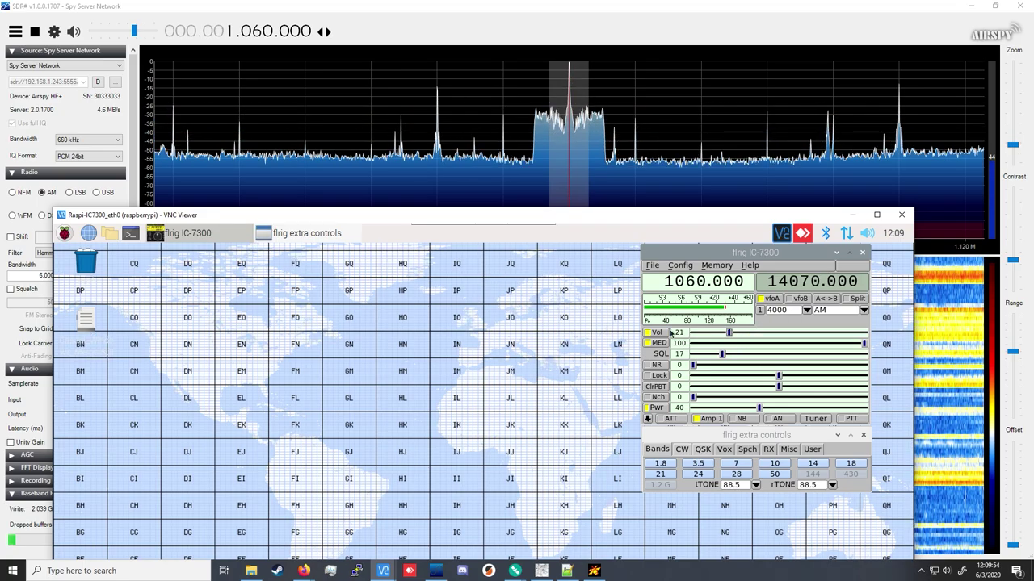
pyautogui.click(667, 23)
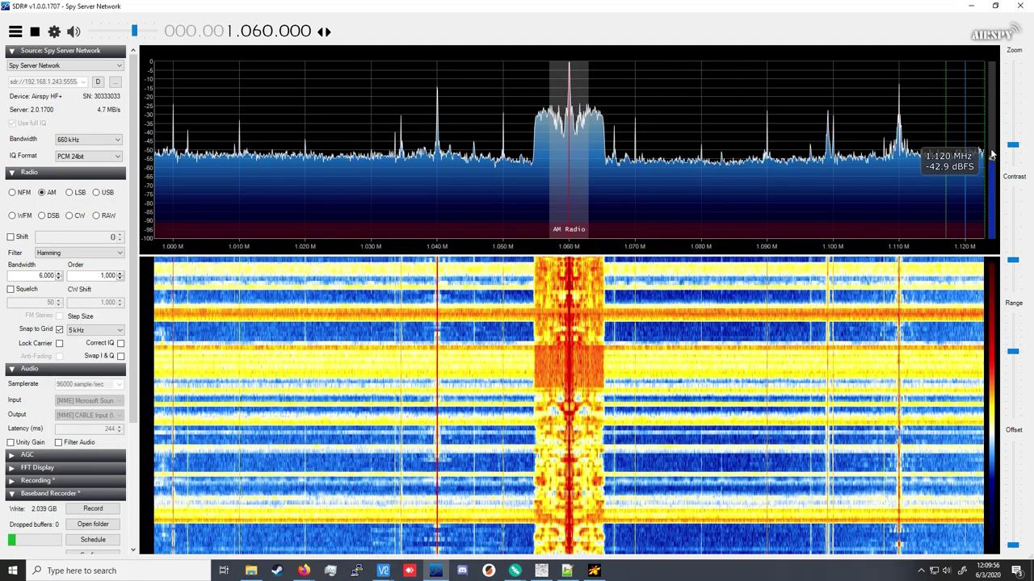
pyautogui.scroll(-2, 1015, 143)
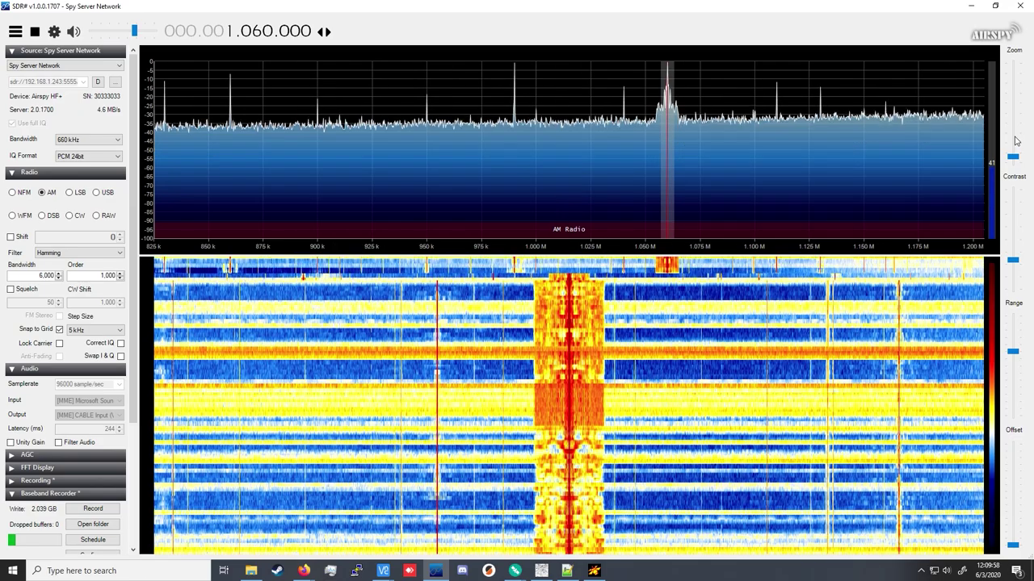
pyautogui.scroll(-2, 1016, 141)
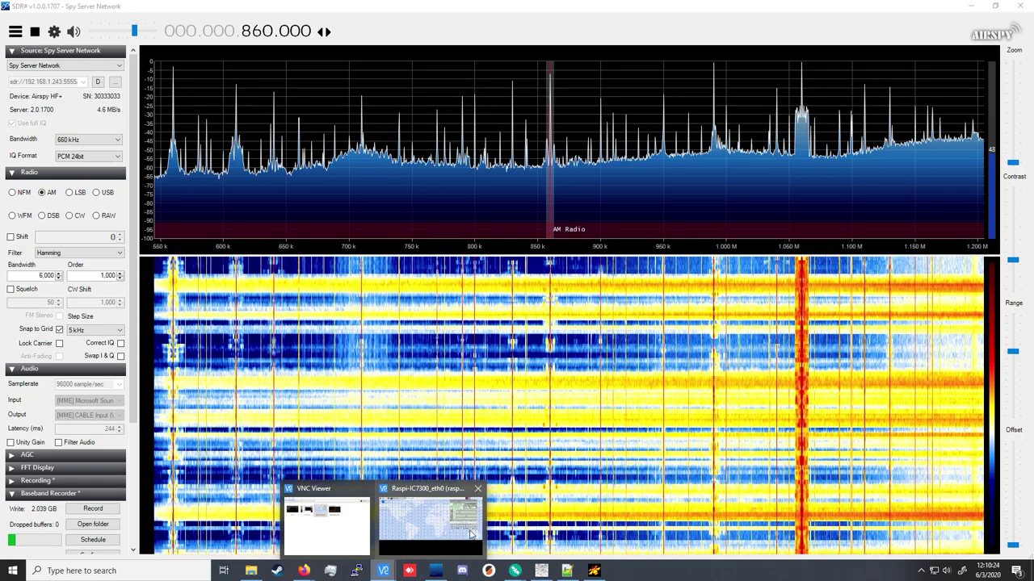
pyautogui.click(471, 533)
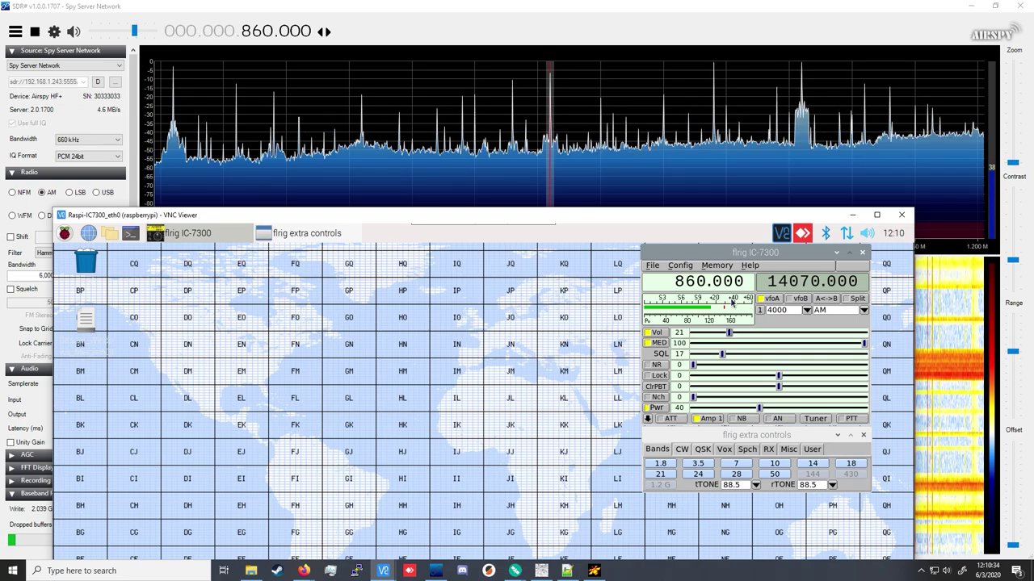
pyautogui.click(849, 216)
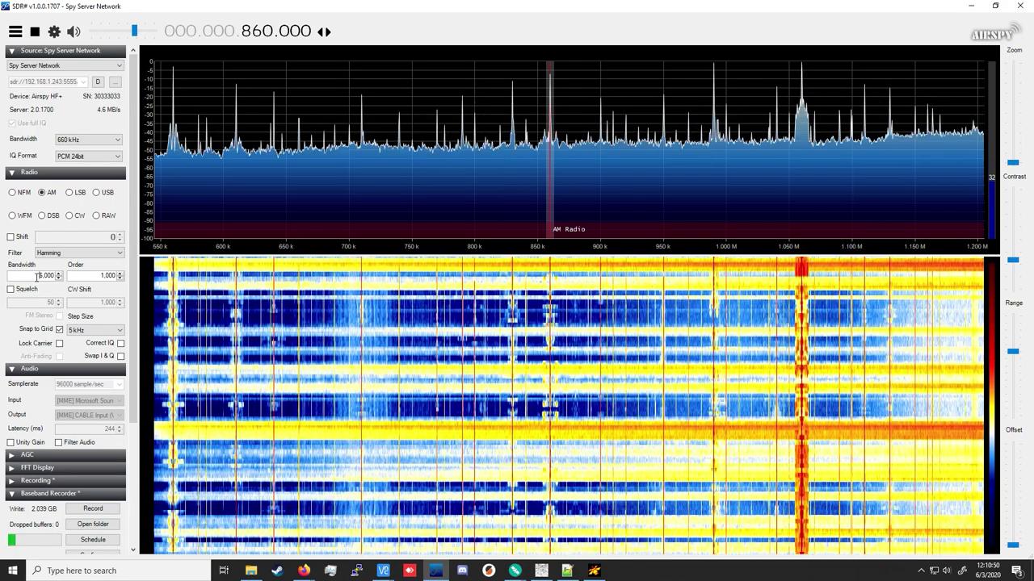
# - Widen the filter bandwidth to 10,000 and tune to the strong 1.060 MHz station
pyautogui.doubleClick(46, 275)
pyautogui.write('10')
pyautogui.press('Return')
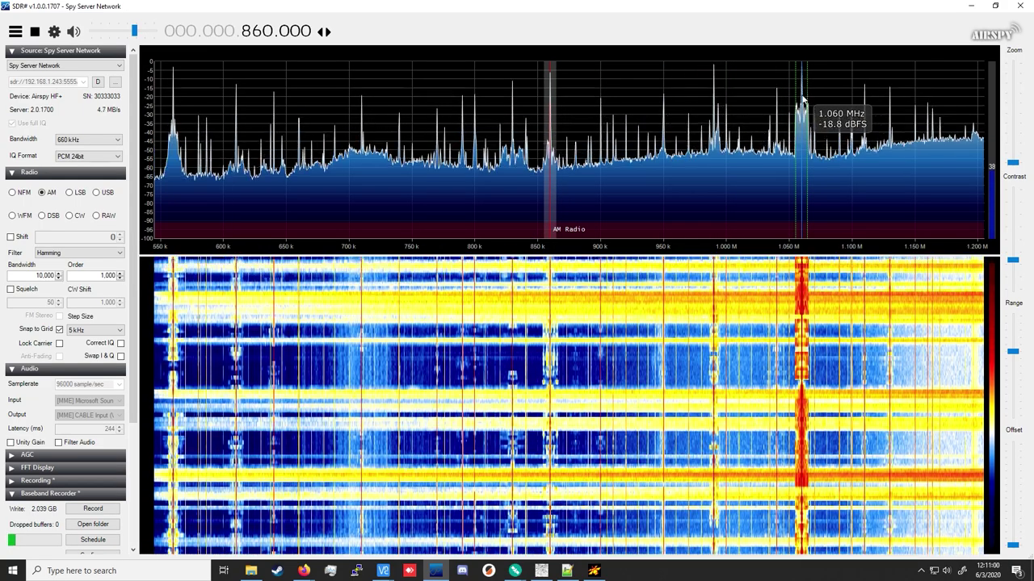
pyautogui.click(804, 97)
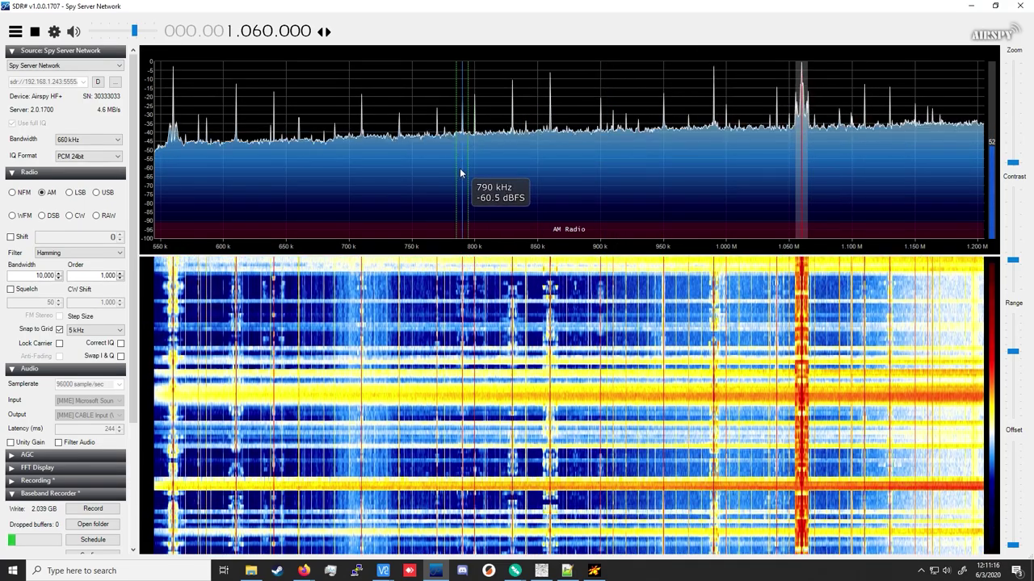
# - Tune to the 790 kHz AM station peak, about 49.9 dB SNR
pyautogui.click(459, 168)
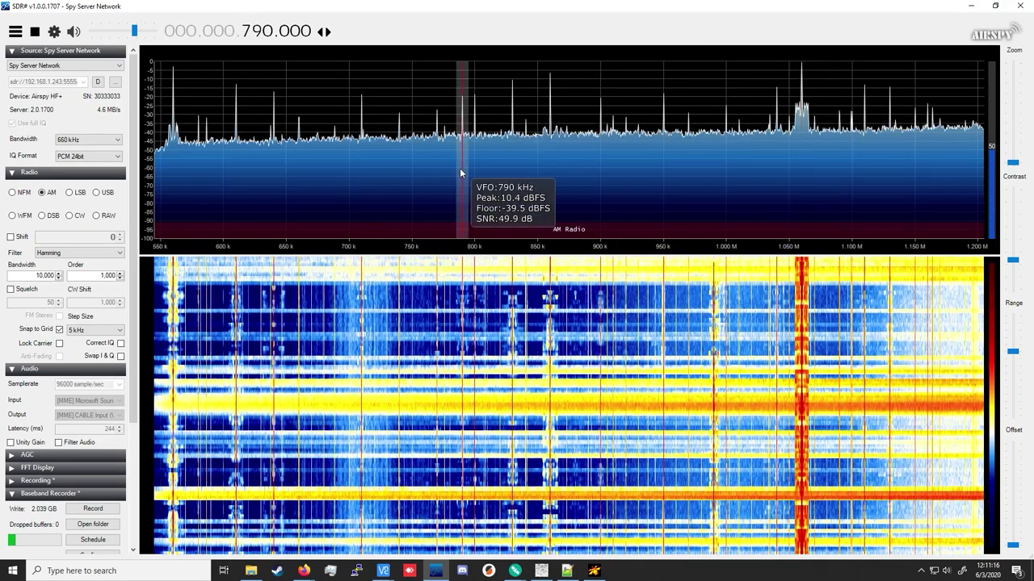